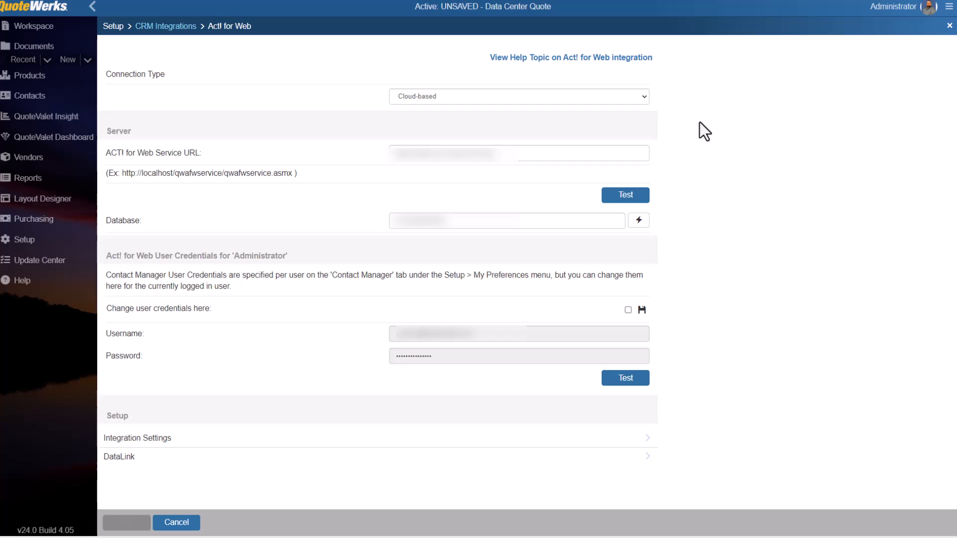
Switch the Act! for Web connection type to On-Premise and back to Cloud-based to compare their fields.
click(645, 100)
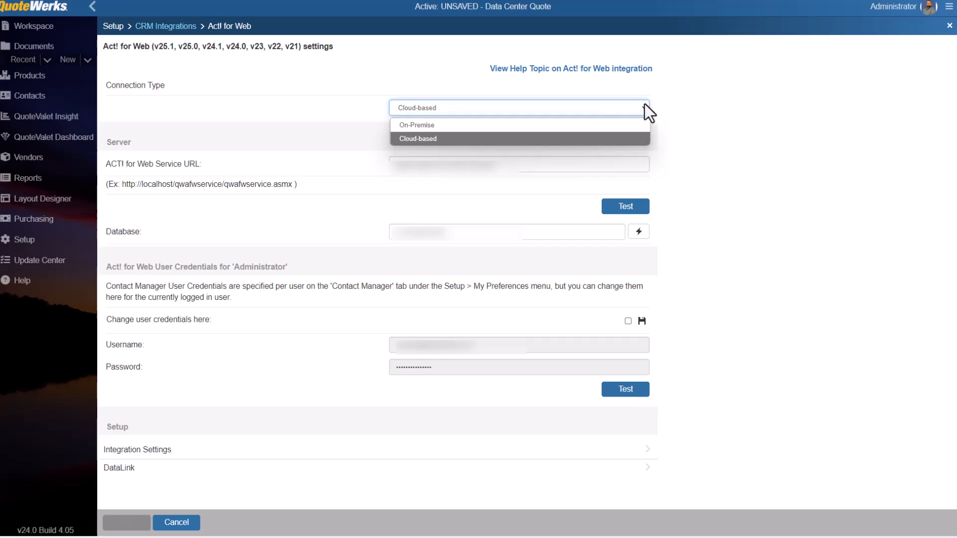
click(644, 109)
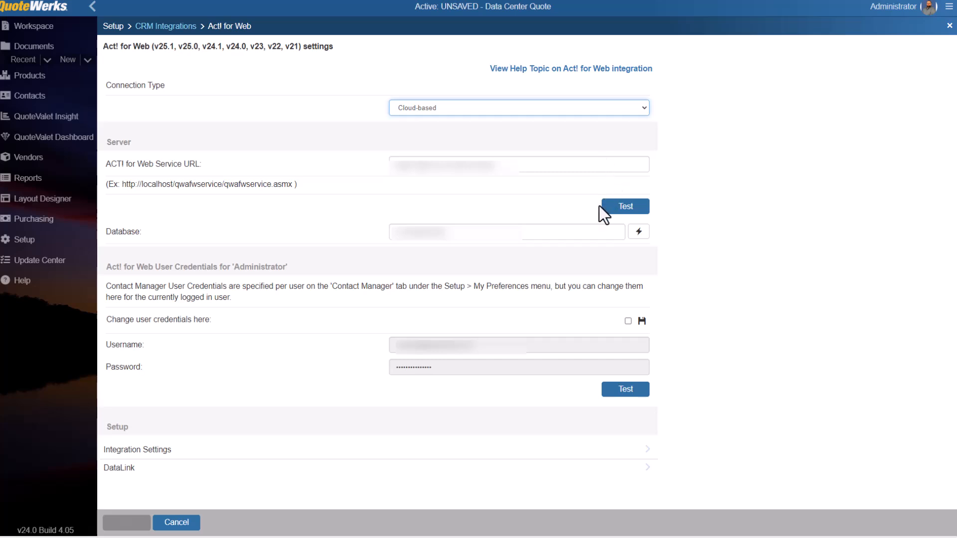
click(645, 114)
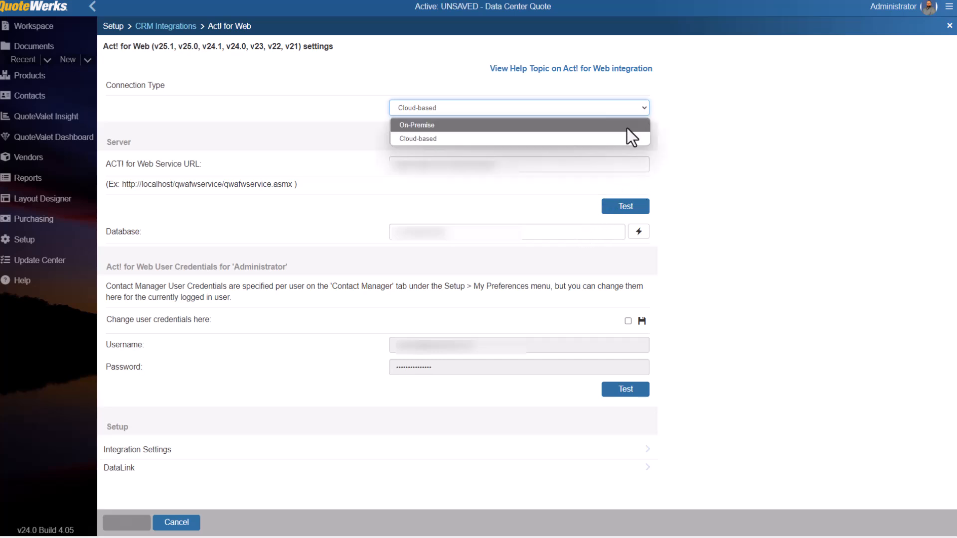
click(627, 128)
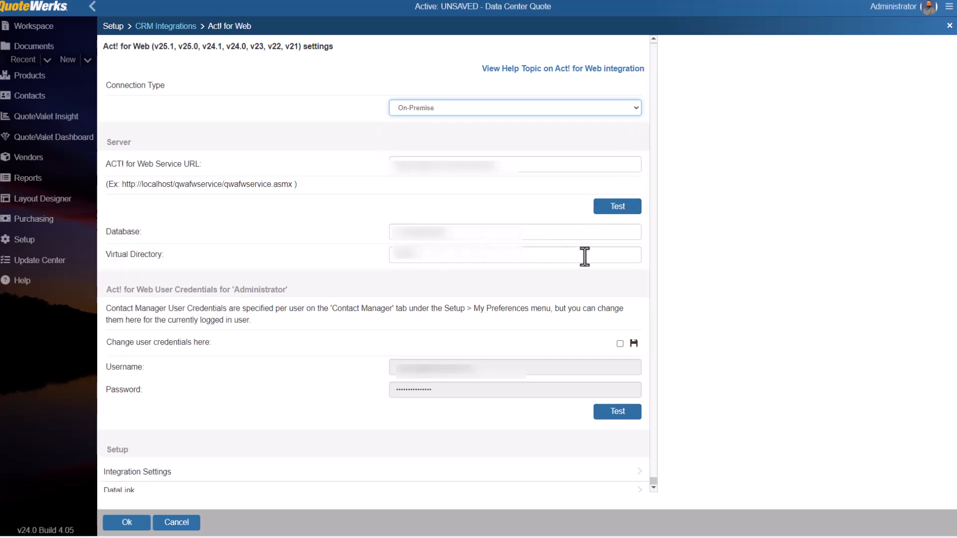
click(635, 109)
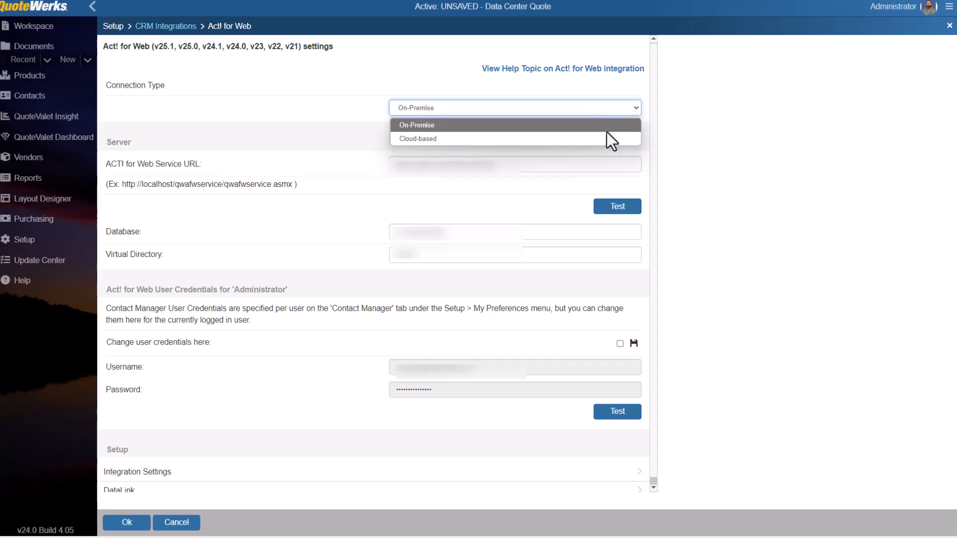
click(597, 140)
Test the Act! for Web service URL and the Administrator's user credentials.
click(623, 206)
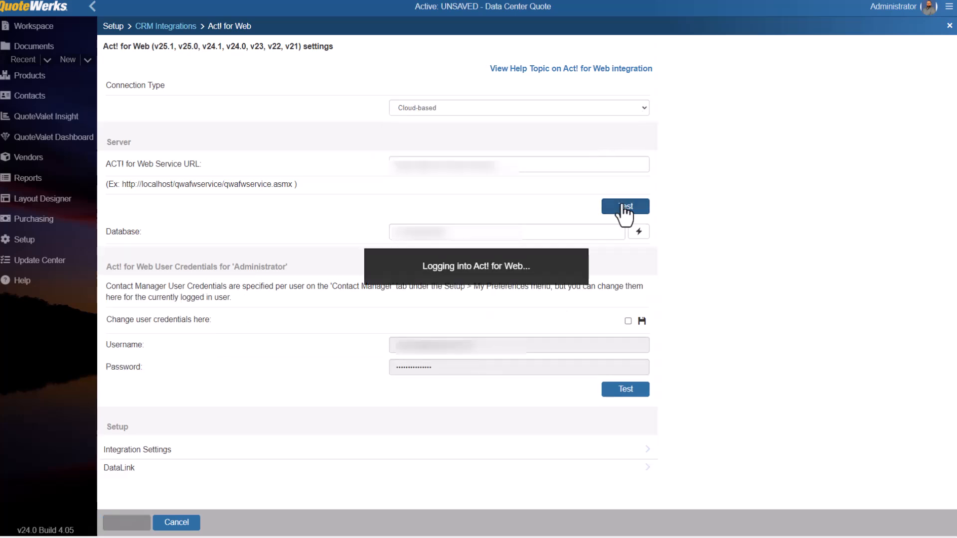
click(602, 297)
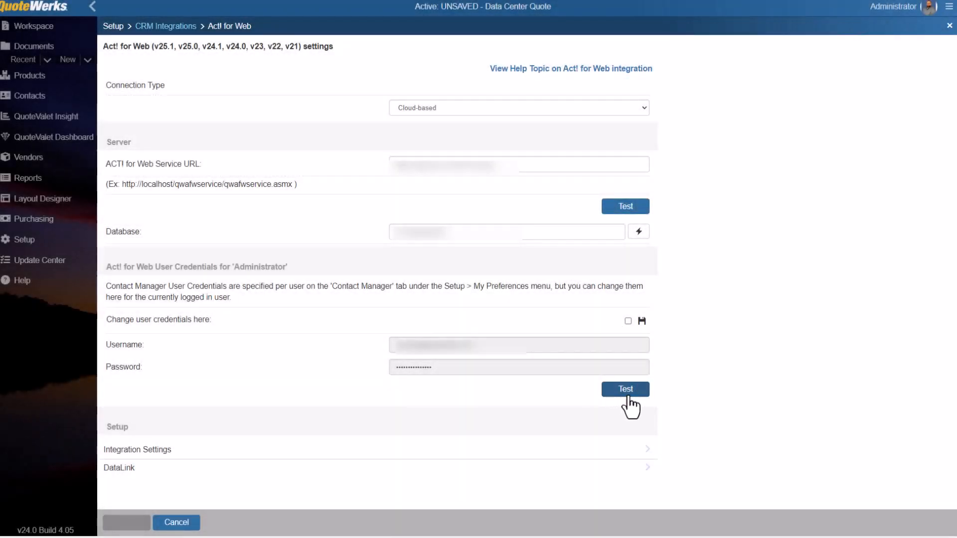
click(629, 397)
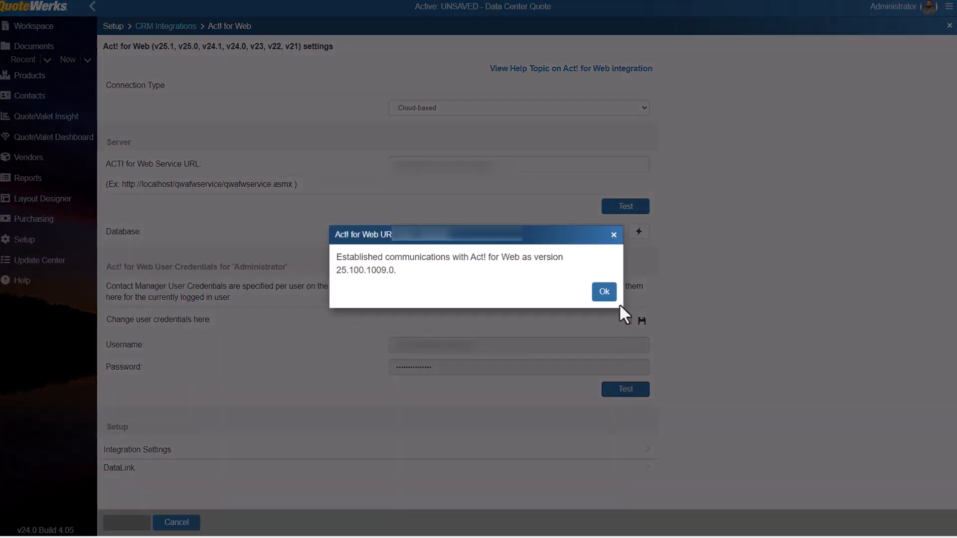
click(604, 298)
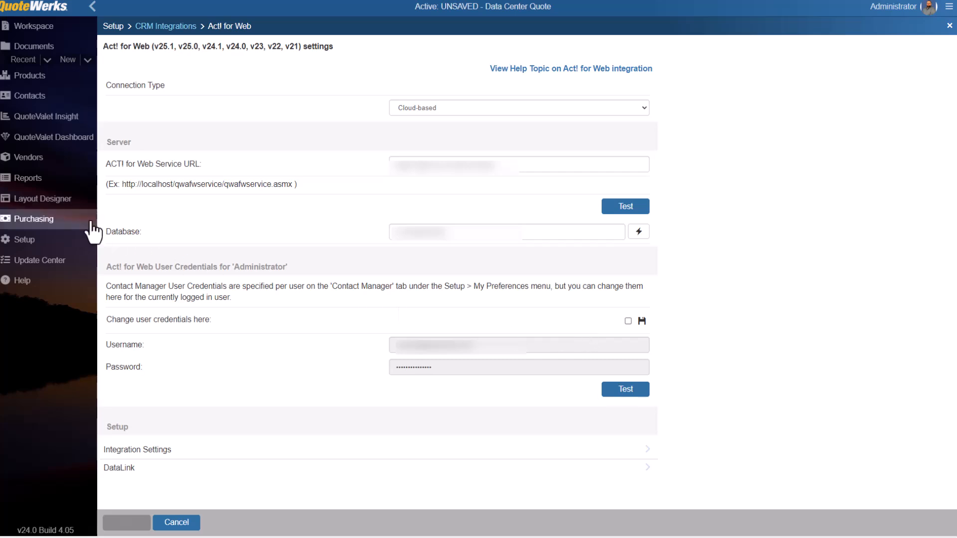
Review the Act! for Web login credentials in the contact manager preferences and close them without saving.
click(25, 242)
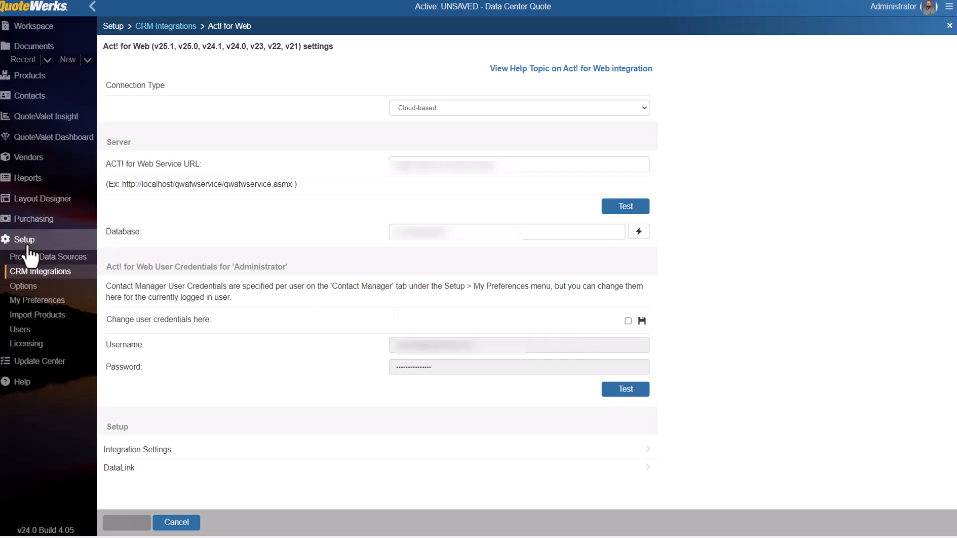
click(48, 302)
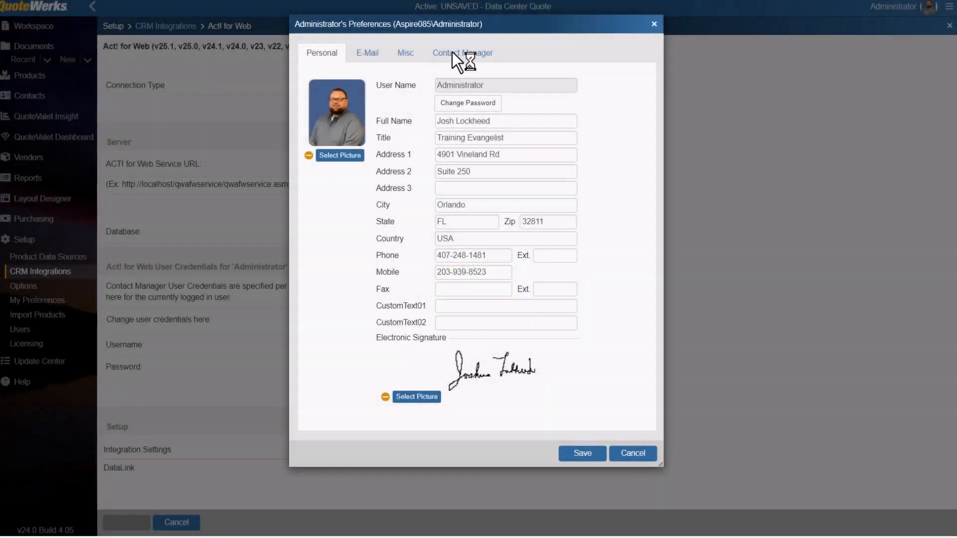
click(453, 55)
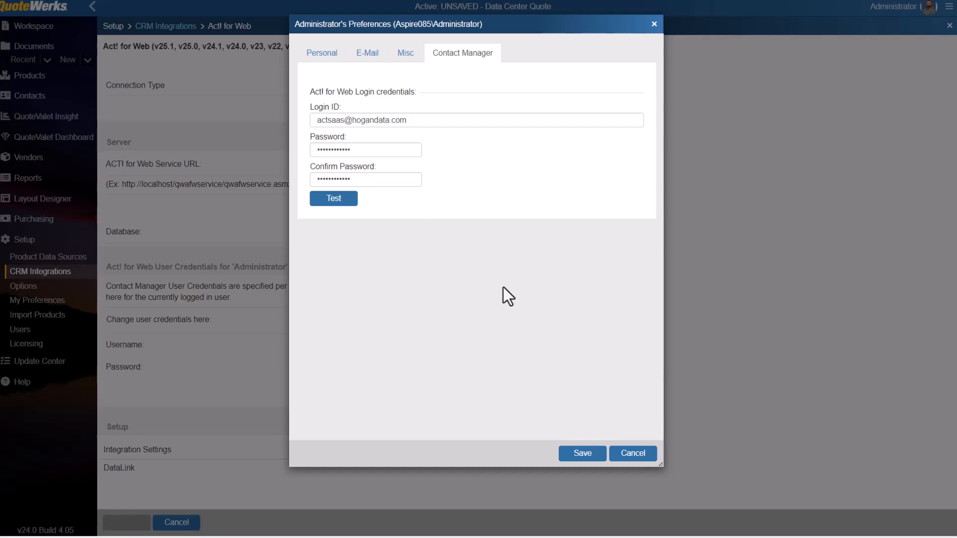
click(637, 460)
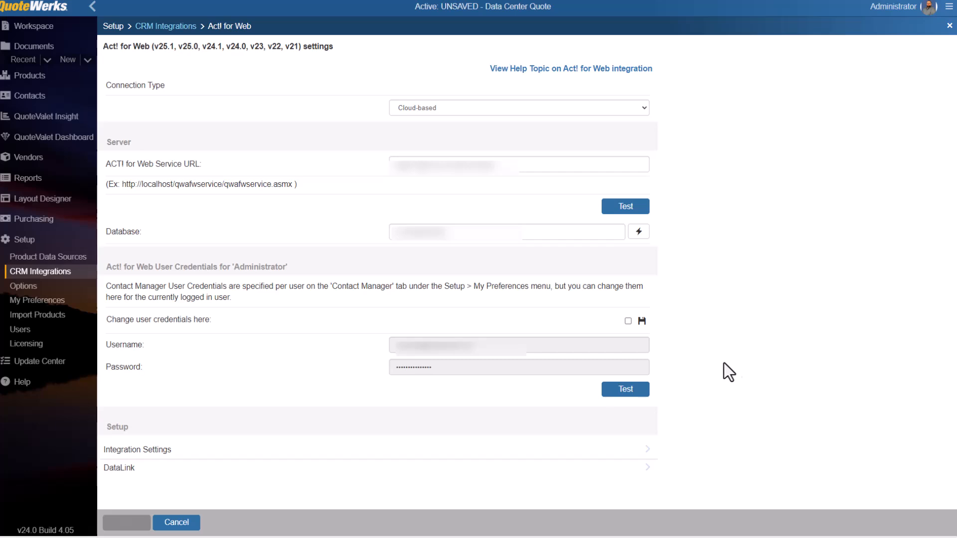
Open the Act! for Web integration settings with only the General section expanded and view the associated account address choices.
click(158, 450)
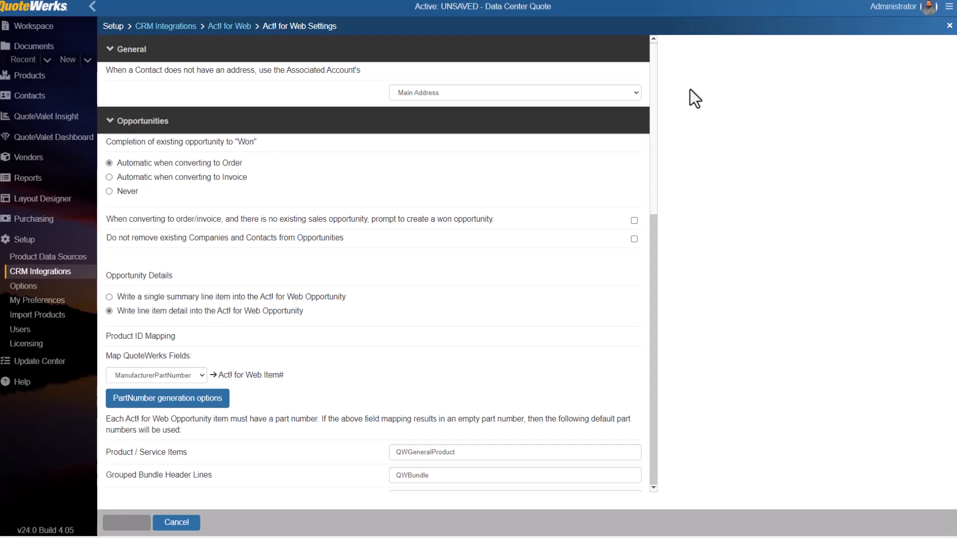
click(110, 121)
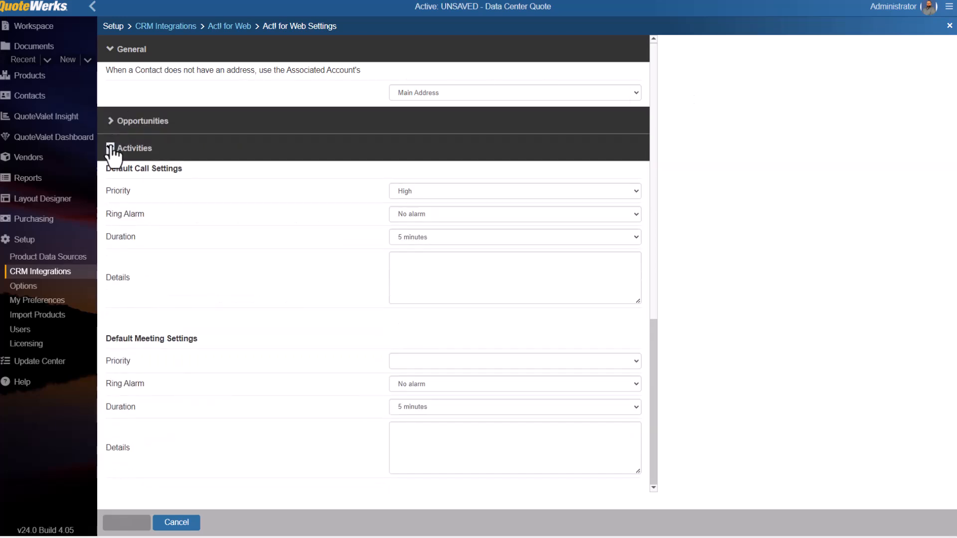
click(110, 148)
click(110, 175)
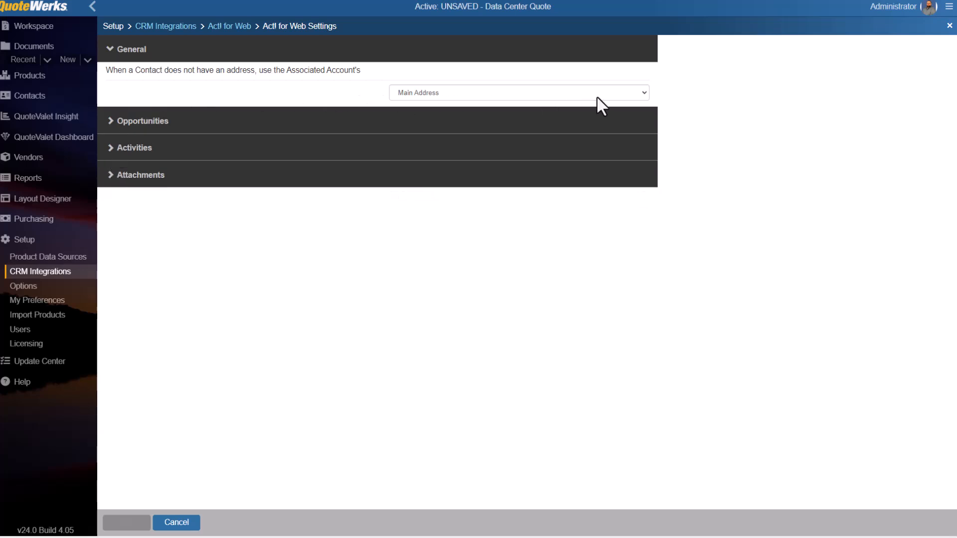
click(643, 93)
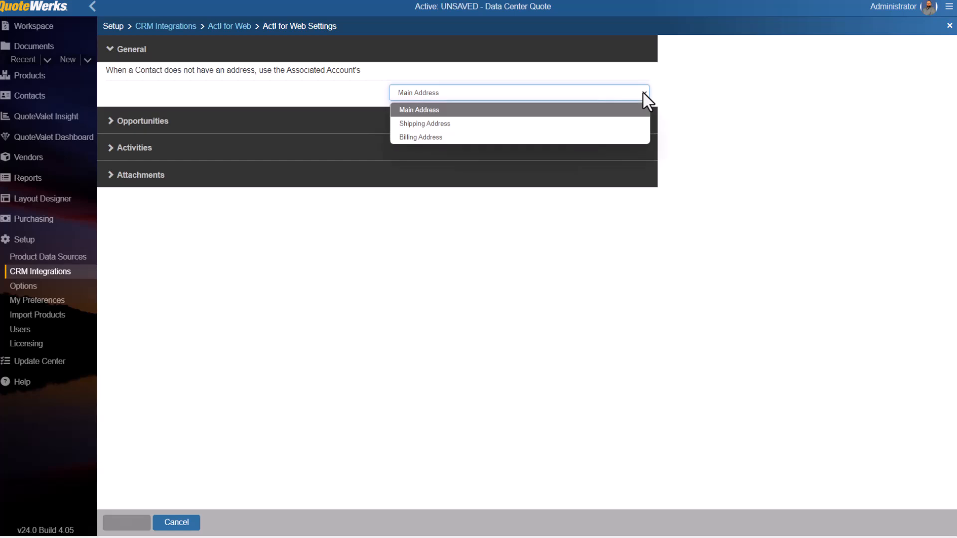
click(643, 92)
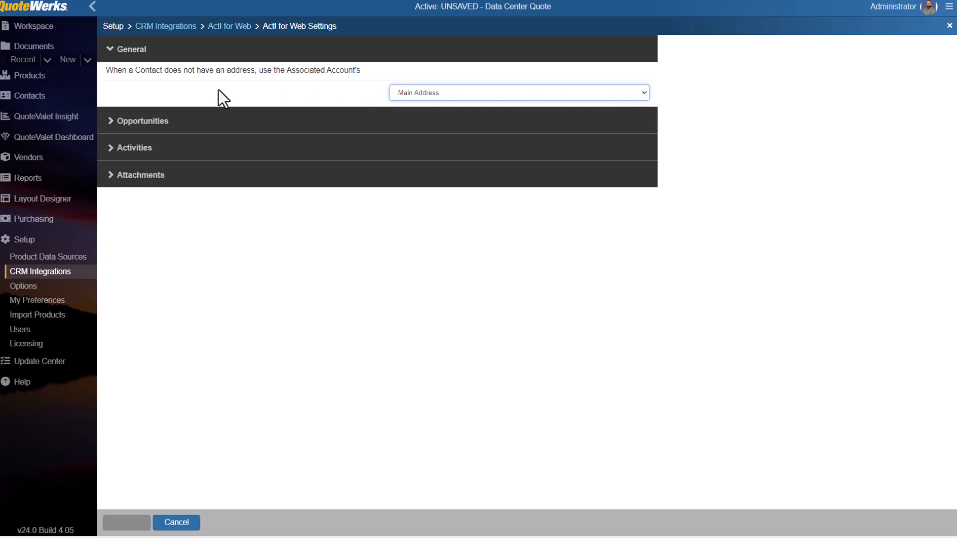
In the Opportunities settings, enable the prompt to create a won opportunity when converting to an order or invoice without an existing one.
click(135, 125)
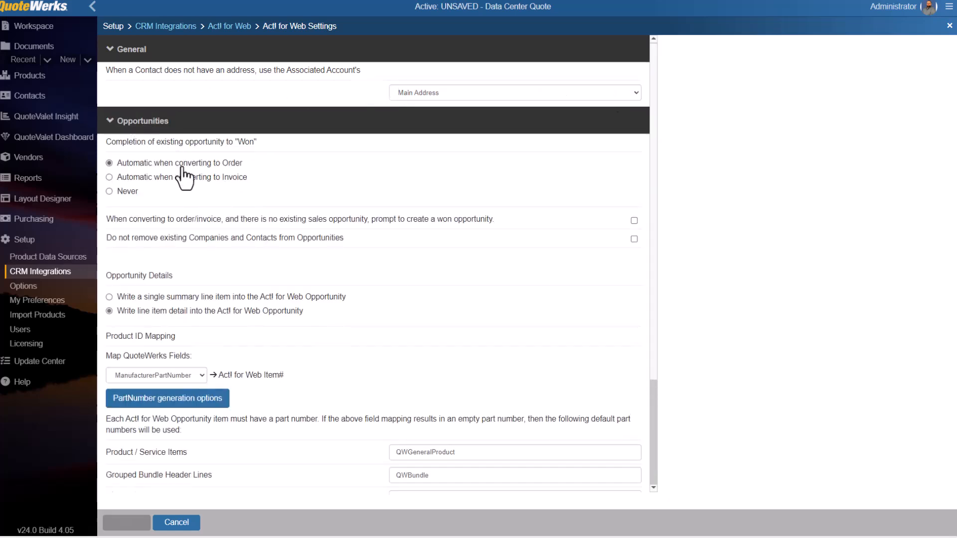
scroll(184, 178, down, 1)
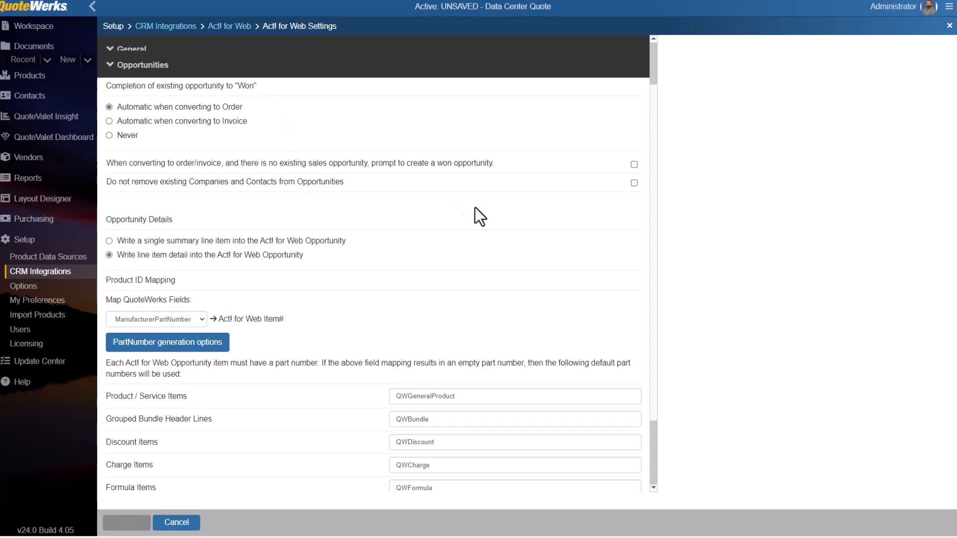
click(634, 165)
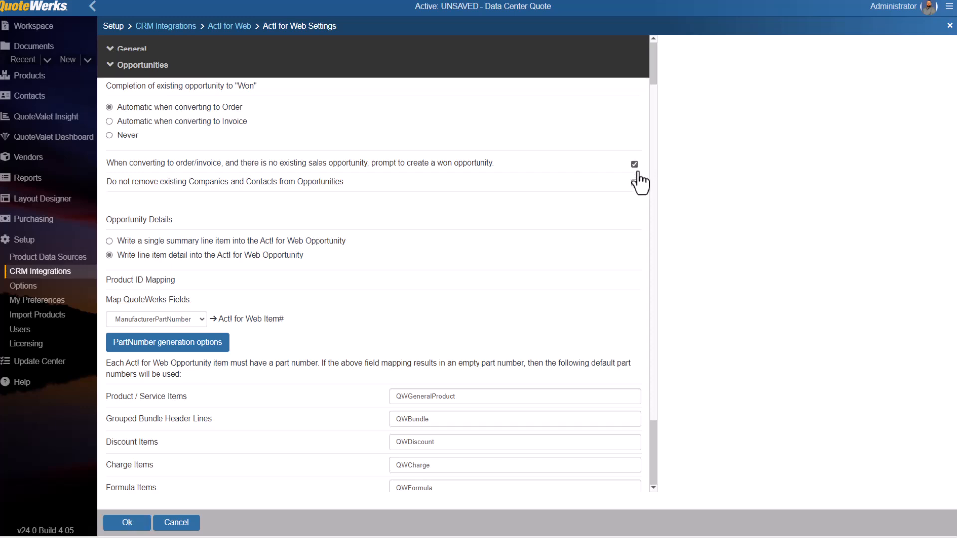
click(634, 183)
click(635, 184)
Select ManufacturerPartNumber as the QuoteWerks field mapped to the Act! for Web Item#.
scroll(560, 205, down, 2)
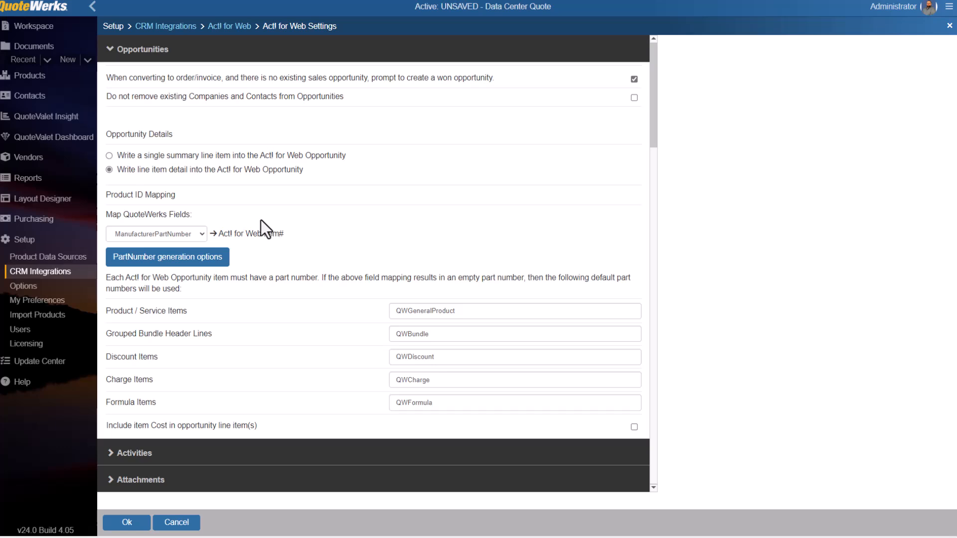
click(202, 234)
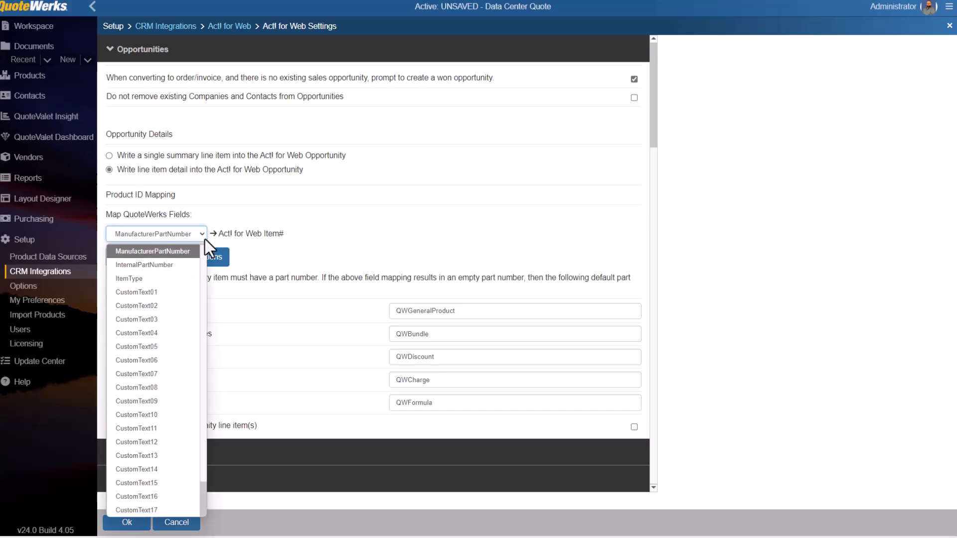
click(166, 253)
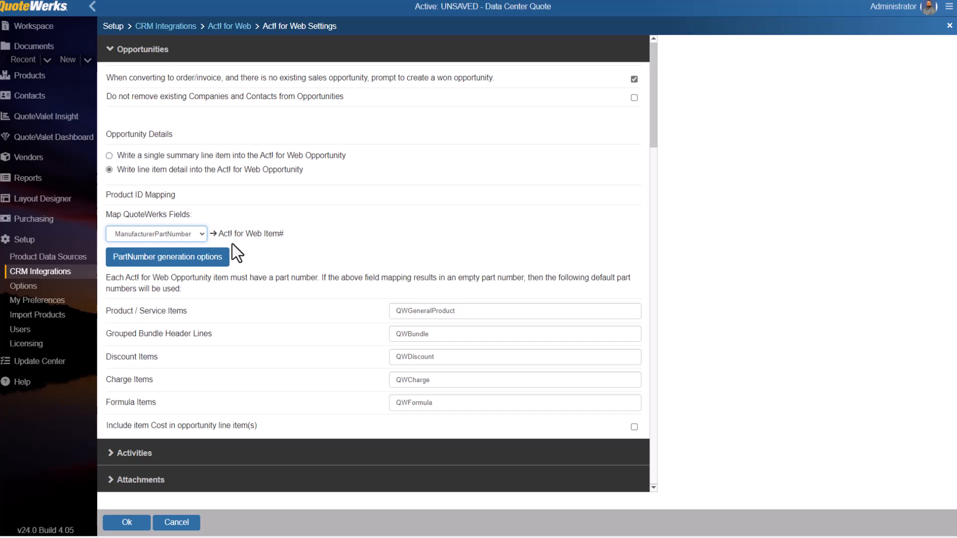
View the part number auto-generation choices for a blank mapped field and close them without saving.
click(169, 259)
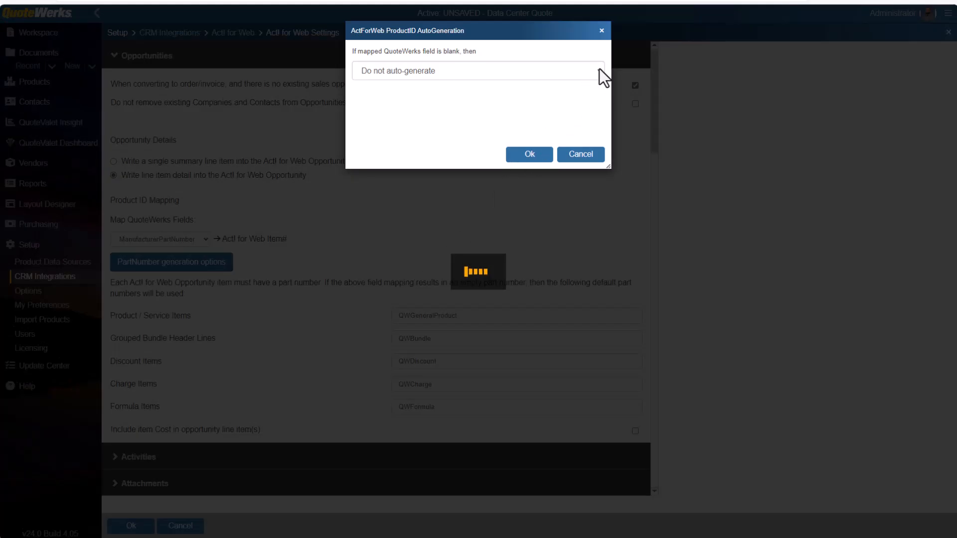
click(599, 69)
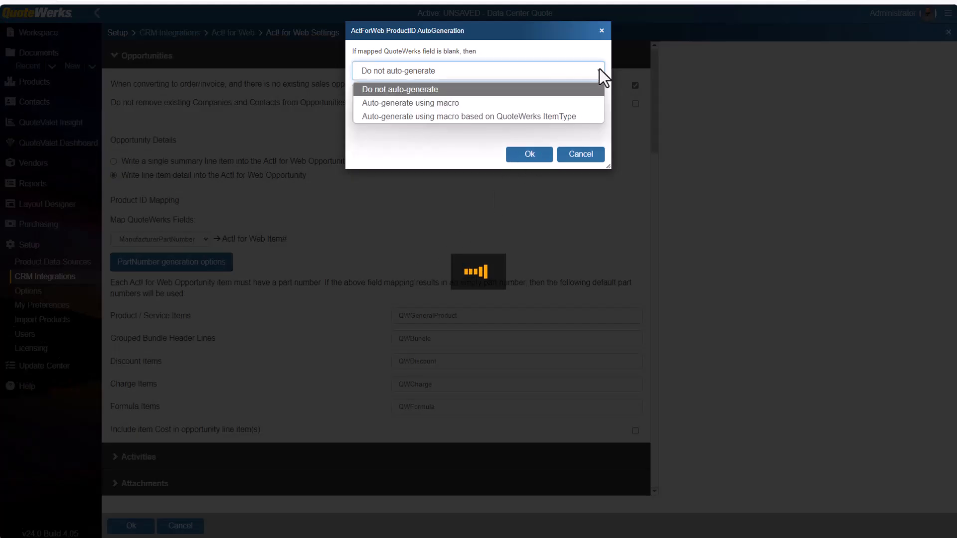
click(600, 70)
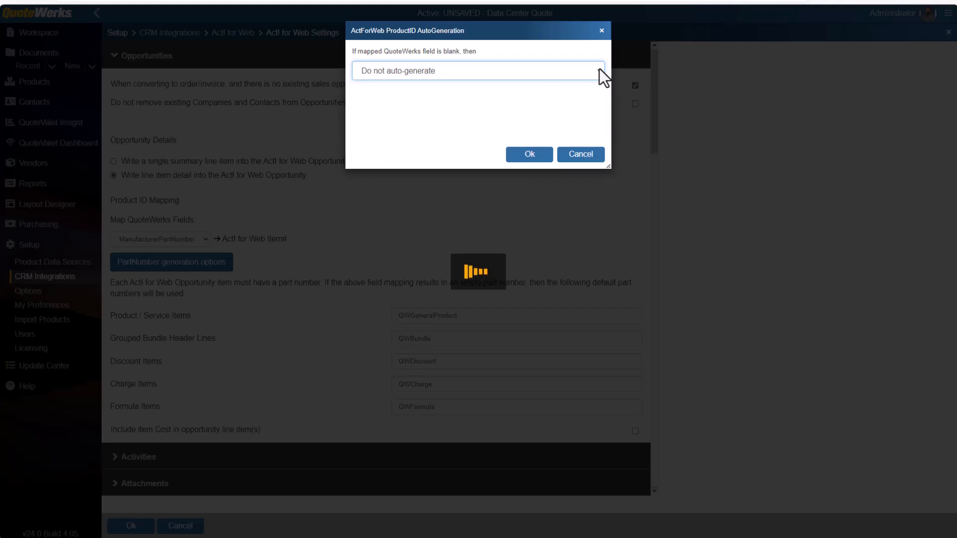
click(581, 154)
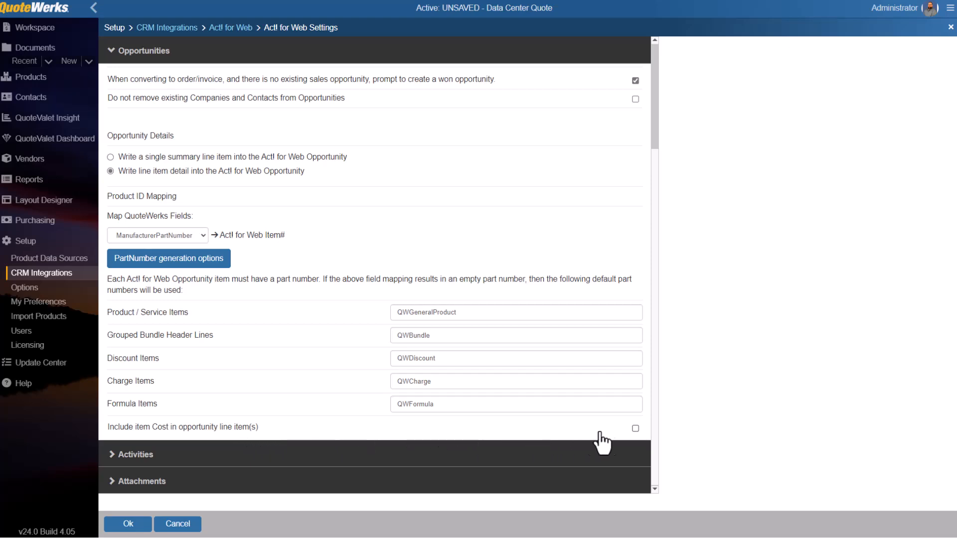
Include item Cost in opportunity line items and expand the Activities section to review the default call, meeting and to-do settings.
click(635, 429)
click(123, 454)
scroll(150, 459, down, 5)
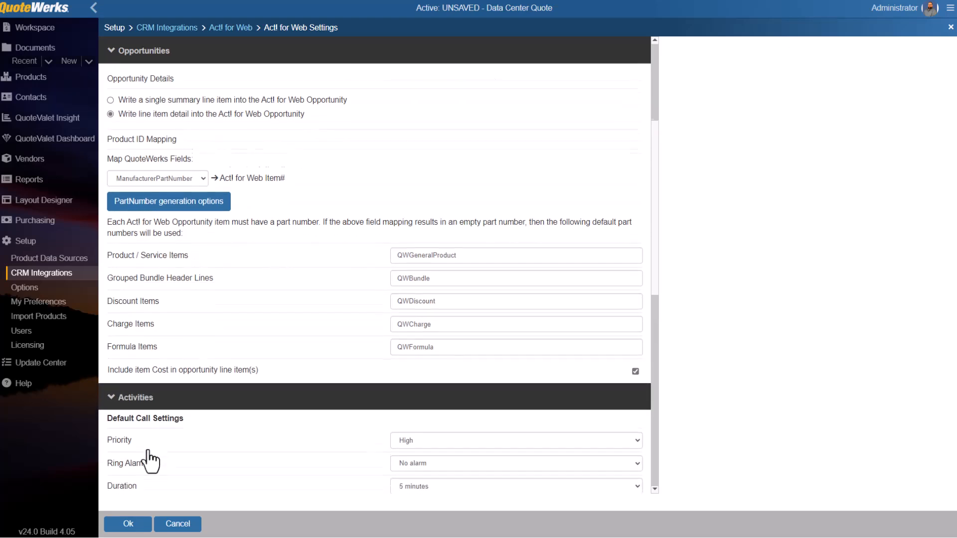
scroll(149, 452, down, 3)
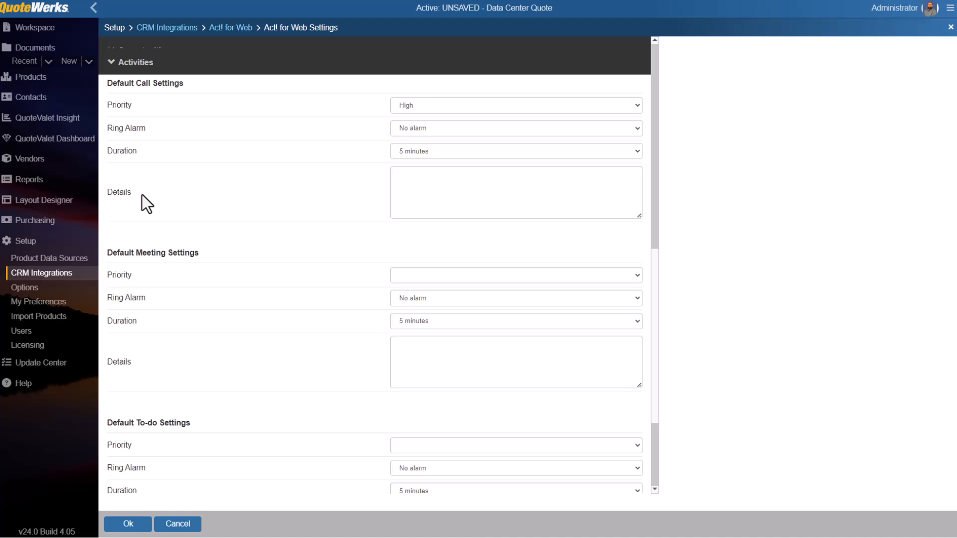
scroll(257, 306, down, 2)
scroll(258, 316, down, 1)
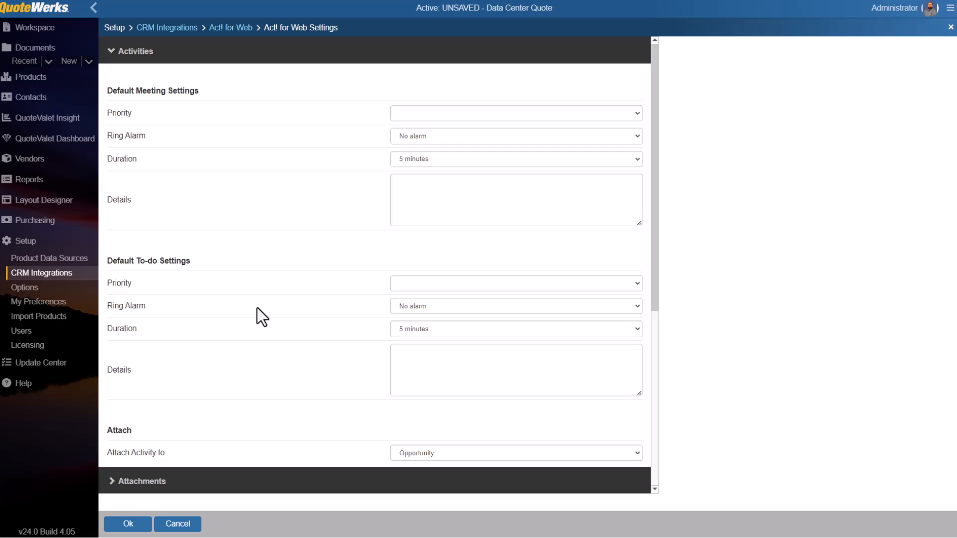
View the choices for what activities attach to and expand the Attachments section to see its file attachment setting.
click(639, 454)
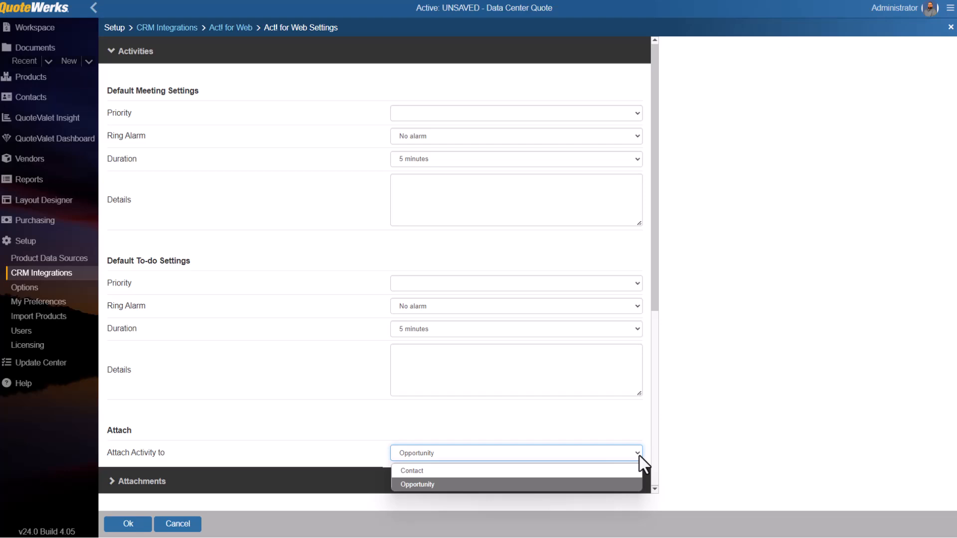
click(639, 455)
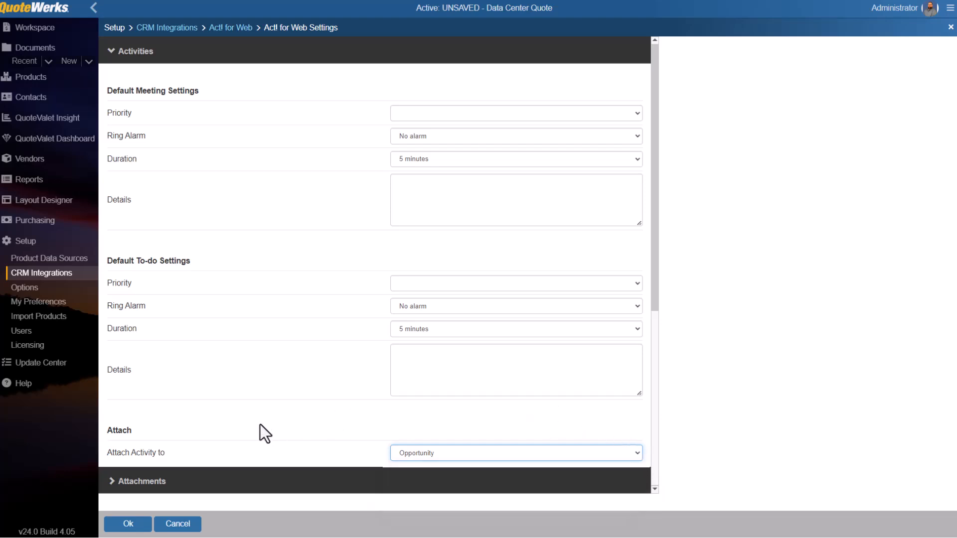
double_click(127, 482)
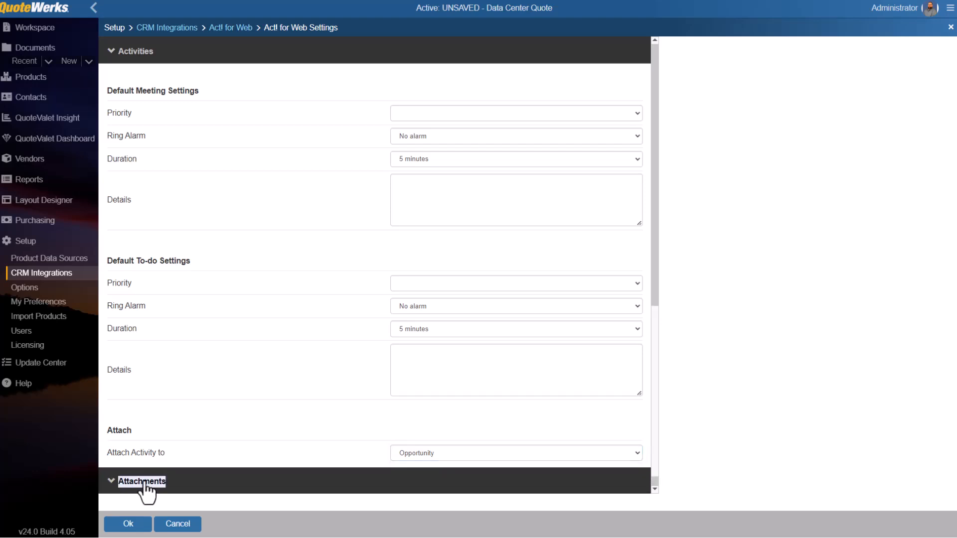
scroll(656, 397, down, 1)
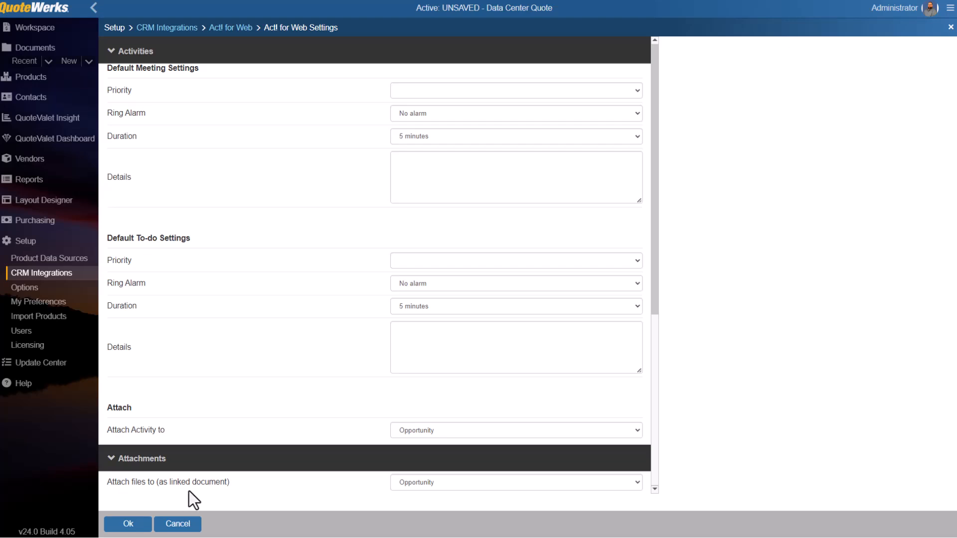
View the choices for what files attach to as linked documents, leaving Opportunity selected.
click(637, 483)
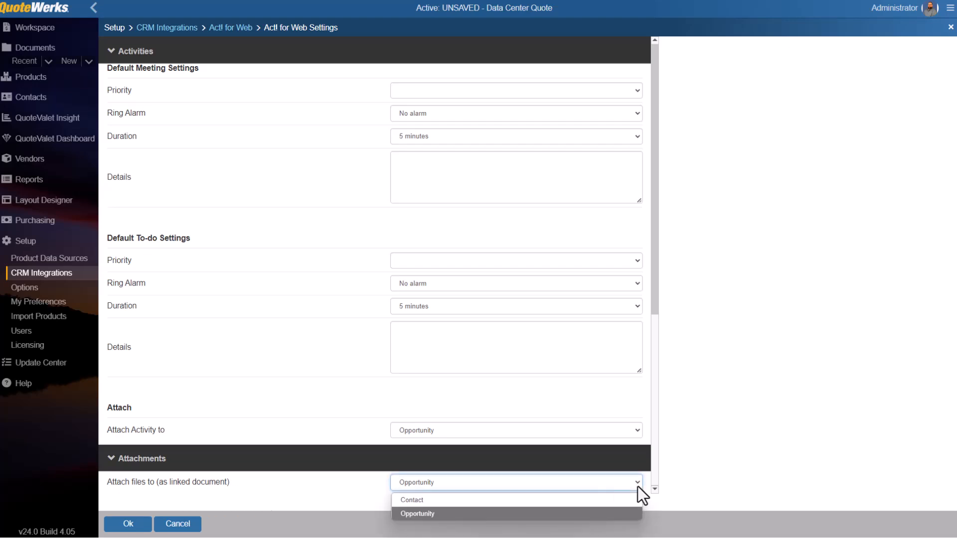
click(638, 487)
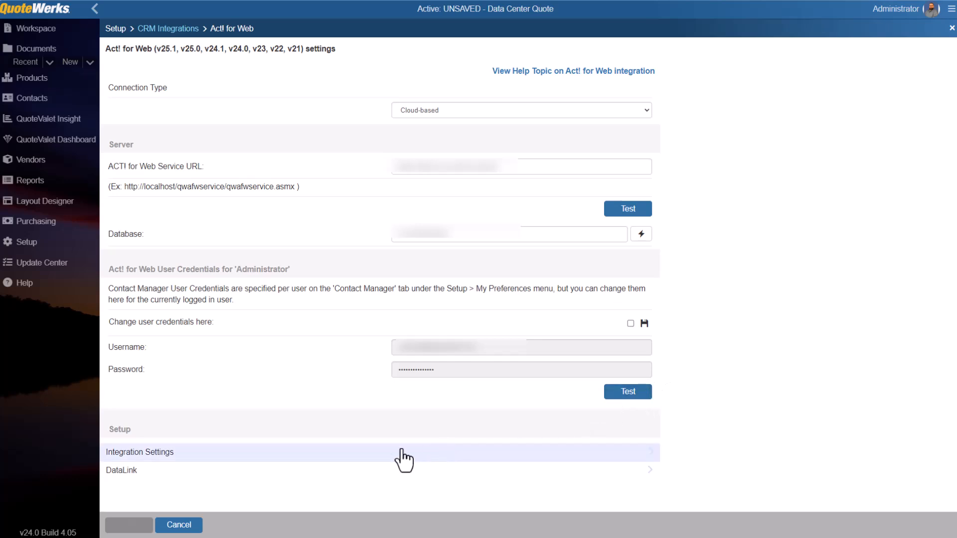
Start a new DataLink mapping for Act! for Web with RetrieveSoldTo as the event and ACTForWeb as the external system.
click(253, 471)
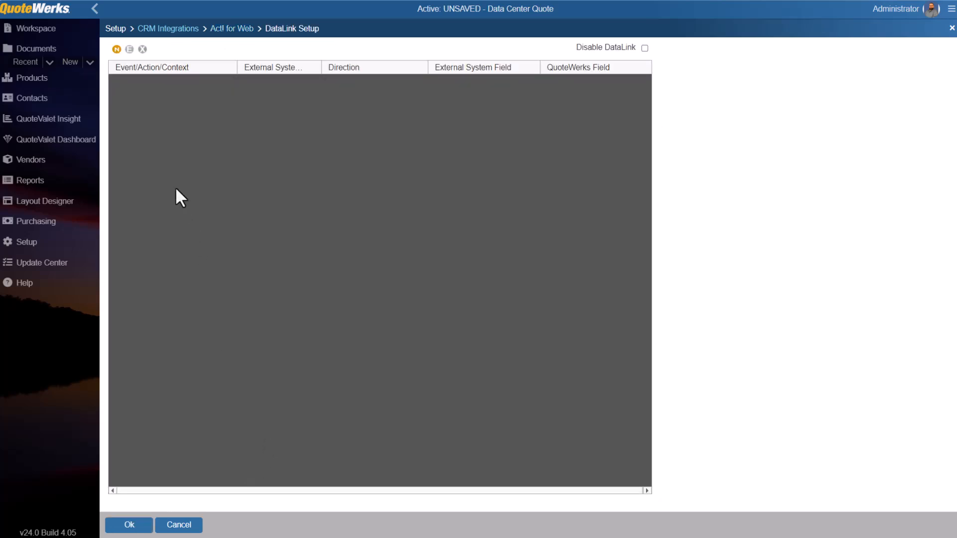
click(117, 50)
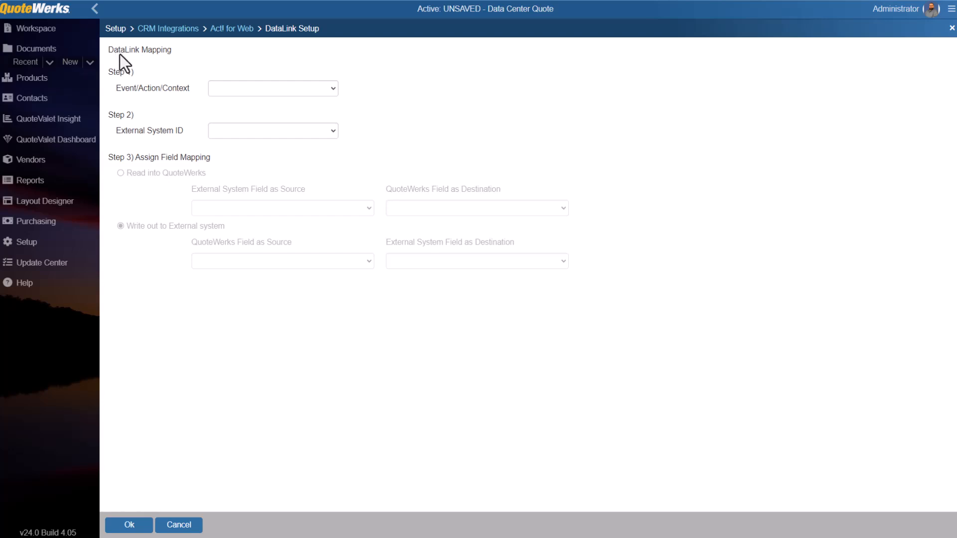
click(334, 88)
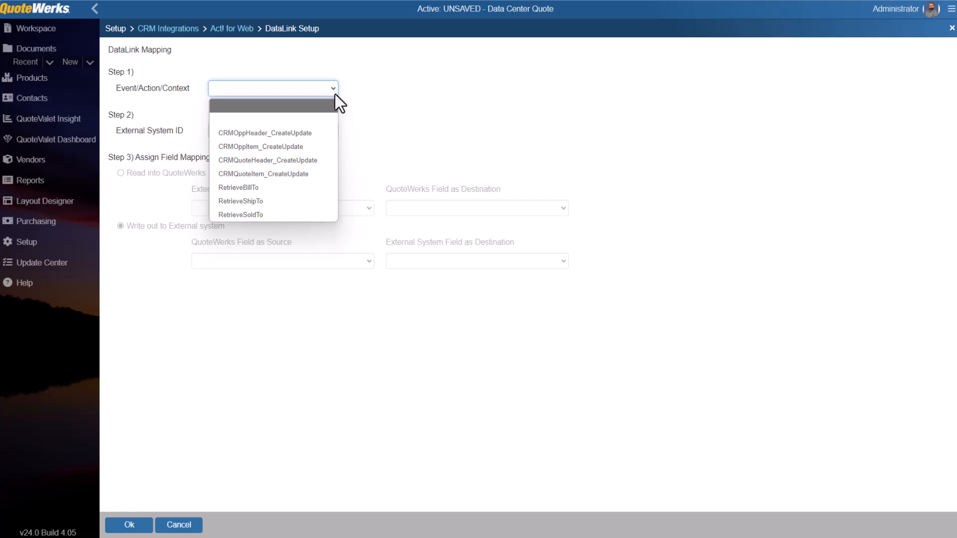
click(324, 212)
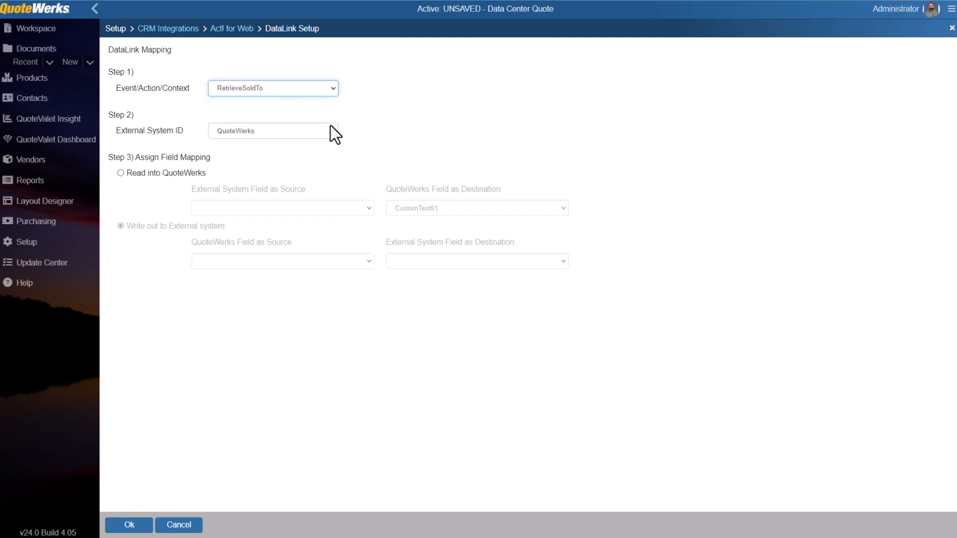
click(333, 132)
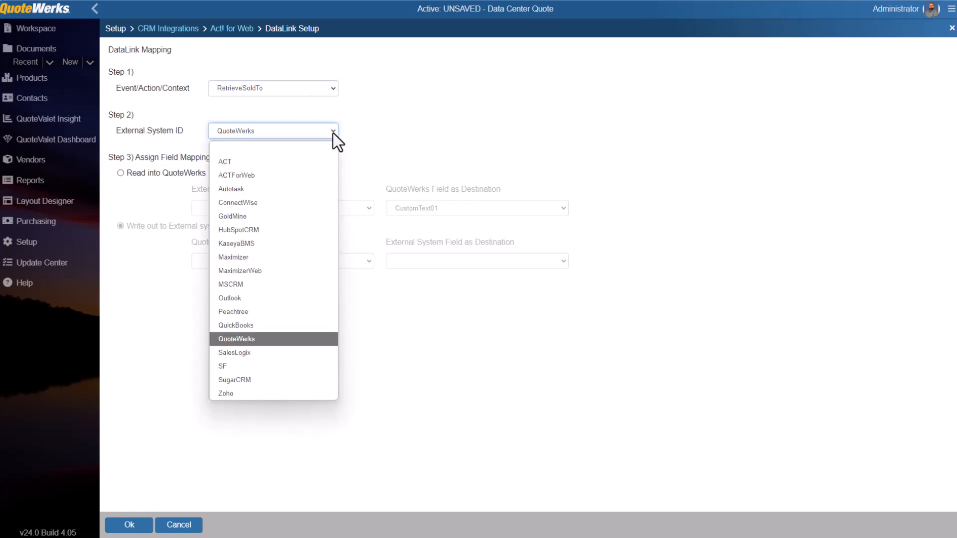
click(313, 175)
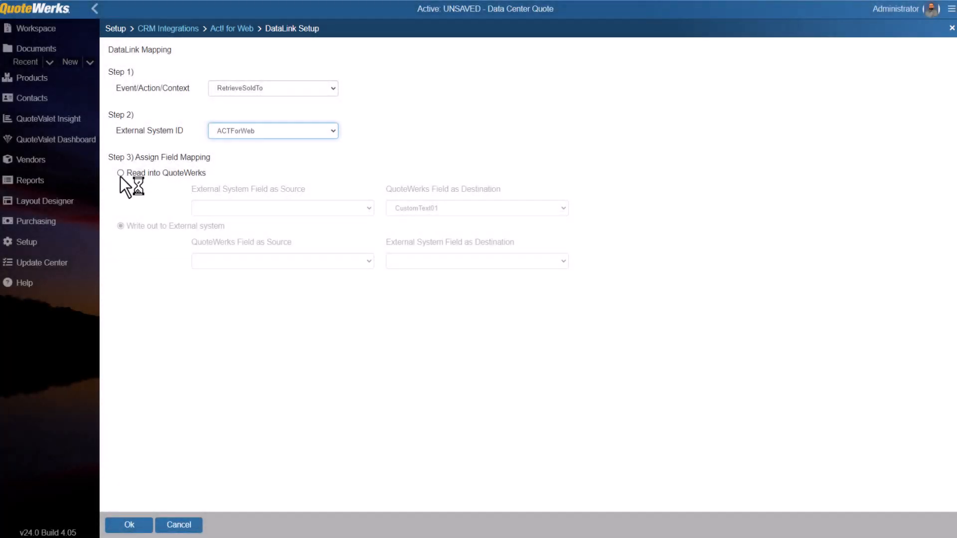
Set the mapping to read into QuoteWerks with company->industry as the external source field.
click(120, 173)
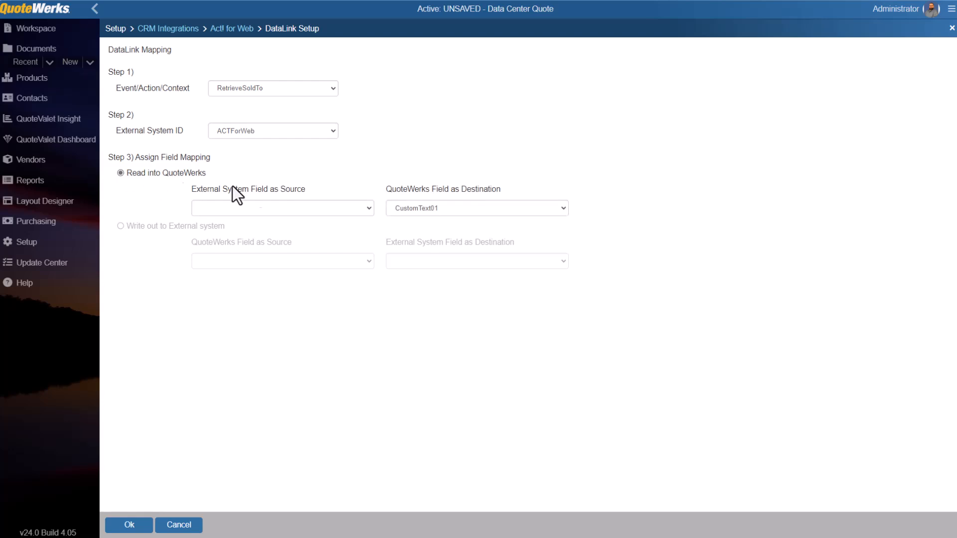
click(368, 208)
scroll(349, 249, down, 3)
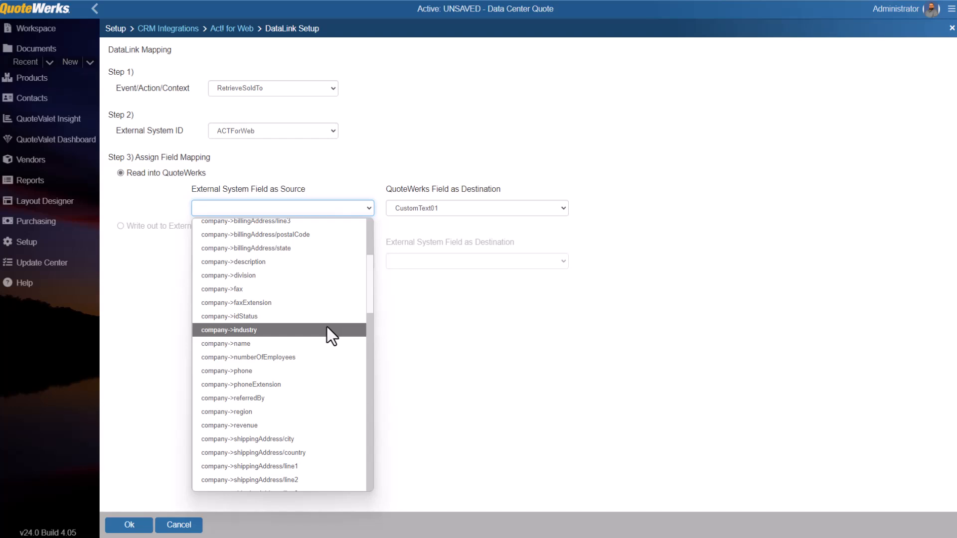
click(327, 330)
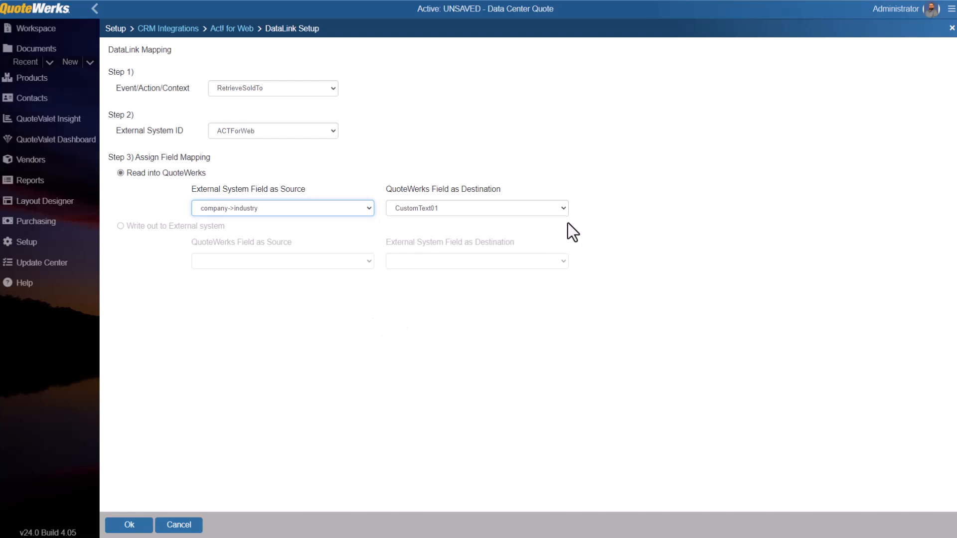
Select SoldToPriceProfile as the QuoteWerks destination field and save the DataLink mapping.
click(563, 209)
scroll(519, 289, down, 5)
scroll(512, 313, down, 6)
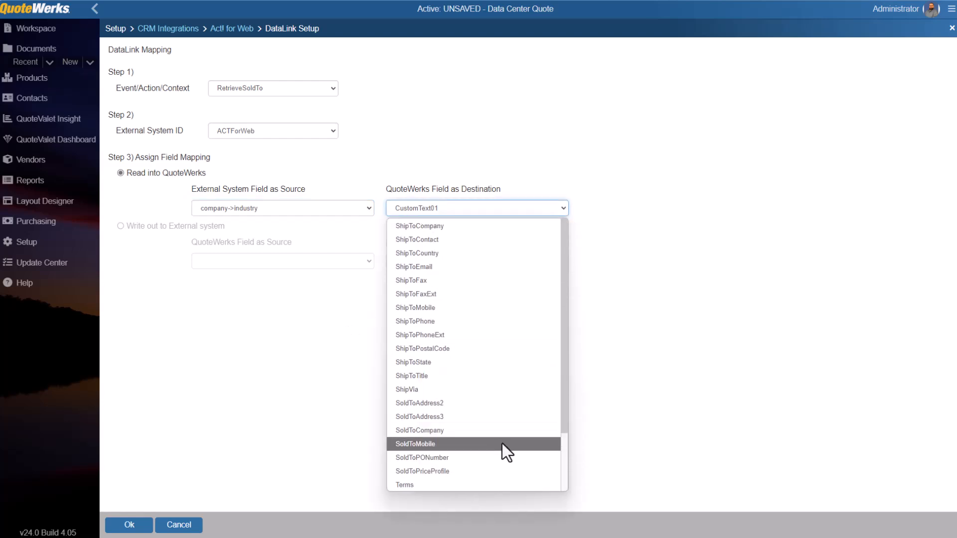
click(498, 469)
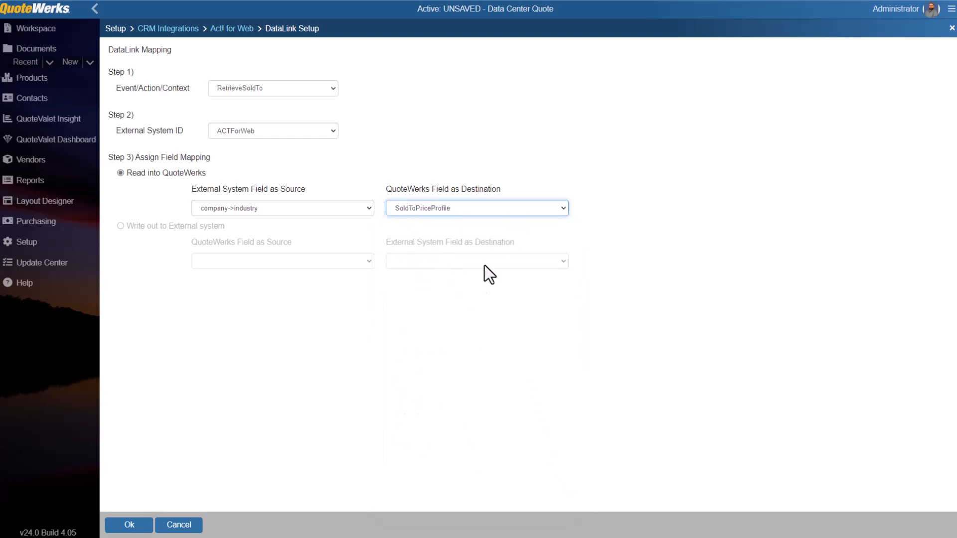
click(135, 526)
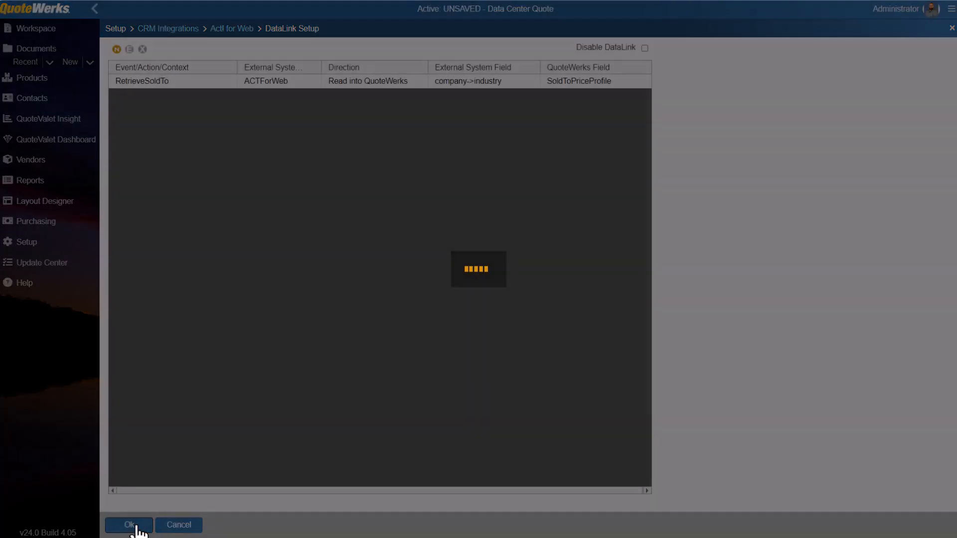